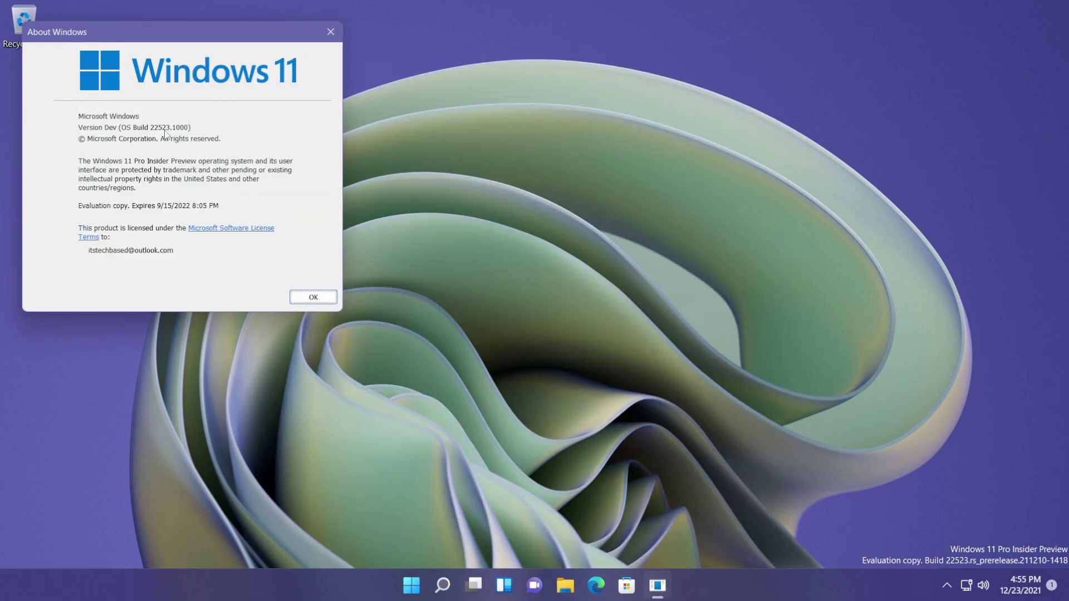
Step: Change the desktop background from Slideshow to Spotlight collection under Personalize > Background
key("Return")
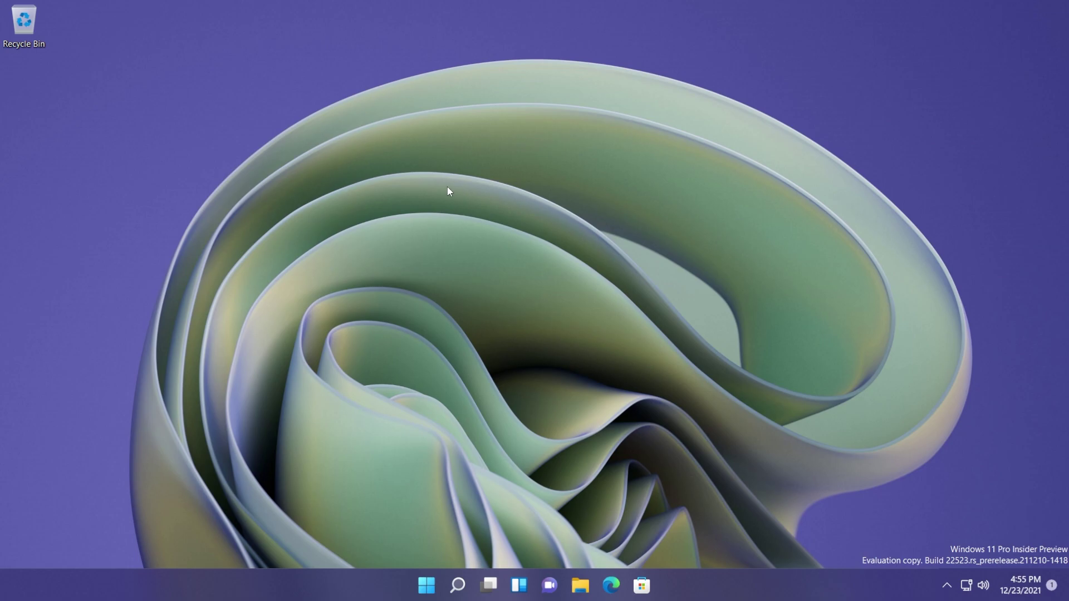
right_click(447, 187)
left_click(512, 356)
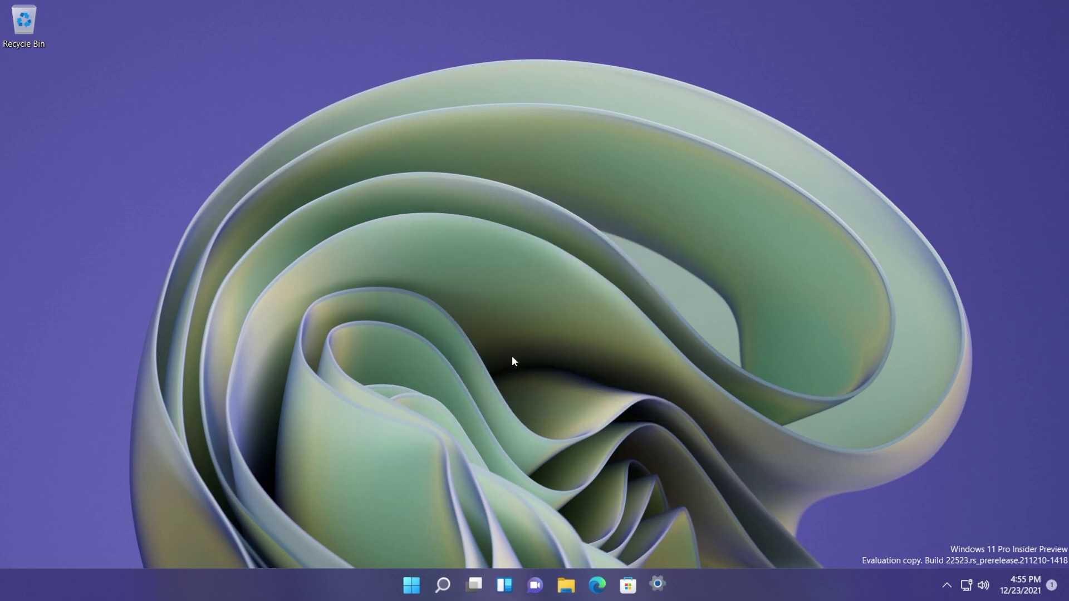
left_click(435, 279)
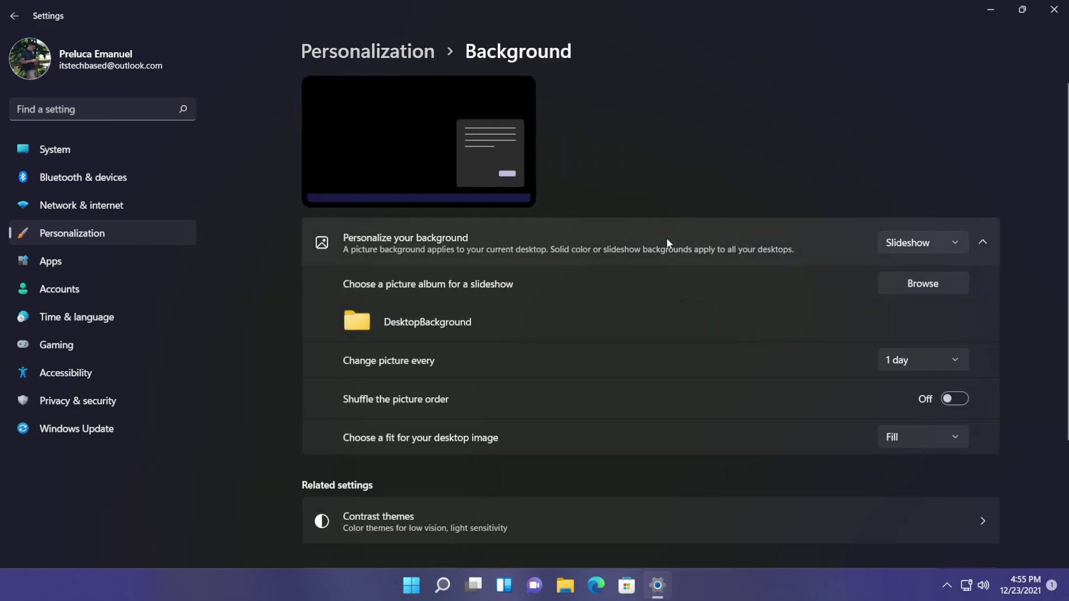
left_click(947, 242)
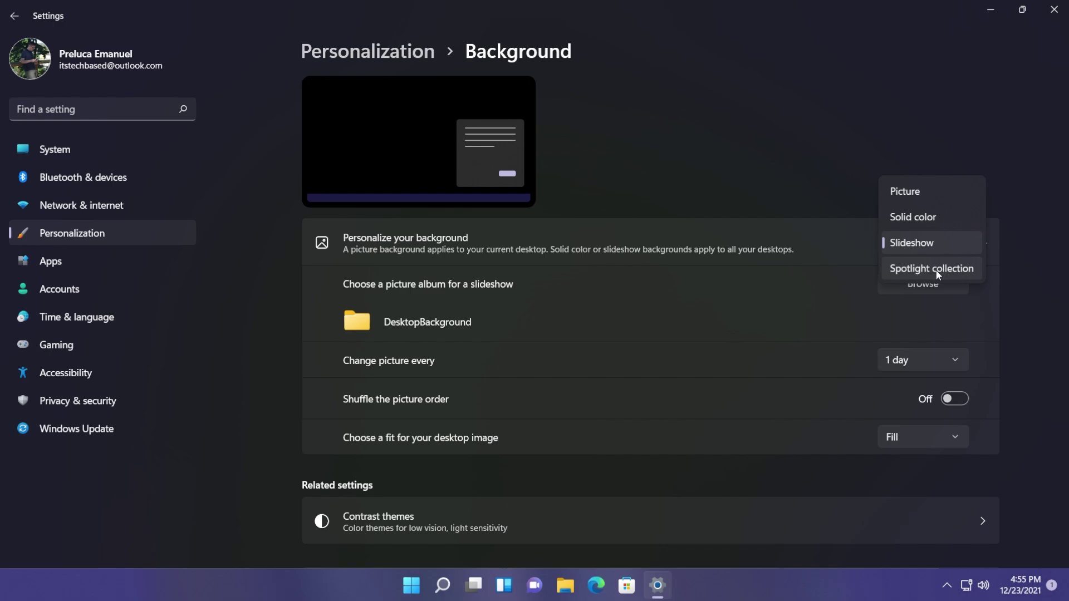
left_click(936, 270)
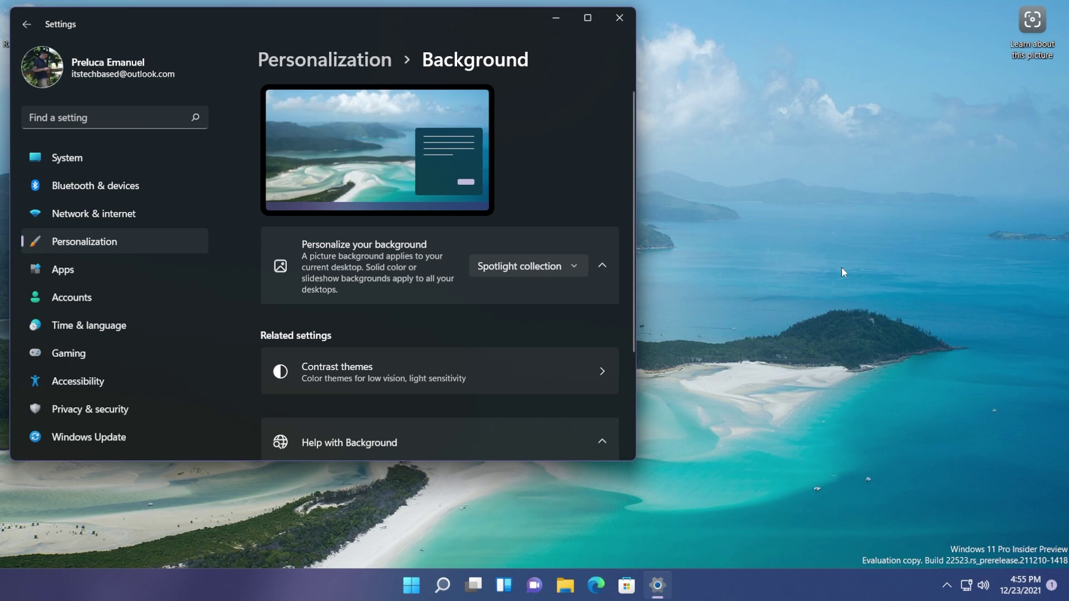
Step: View Bing results on the Whitehaven Beach wallpaper, then scroll to Background help and reposition Settings
left_click(1032, 20)
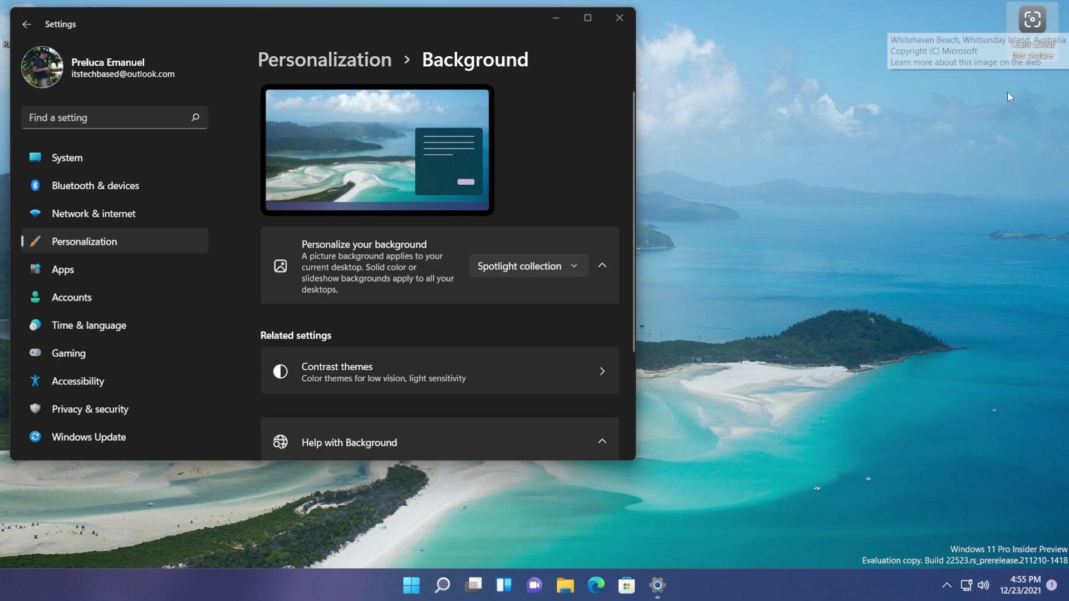
right_click(1032, 25)
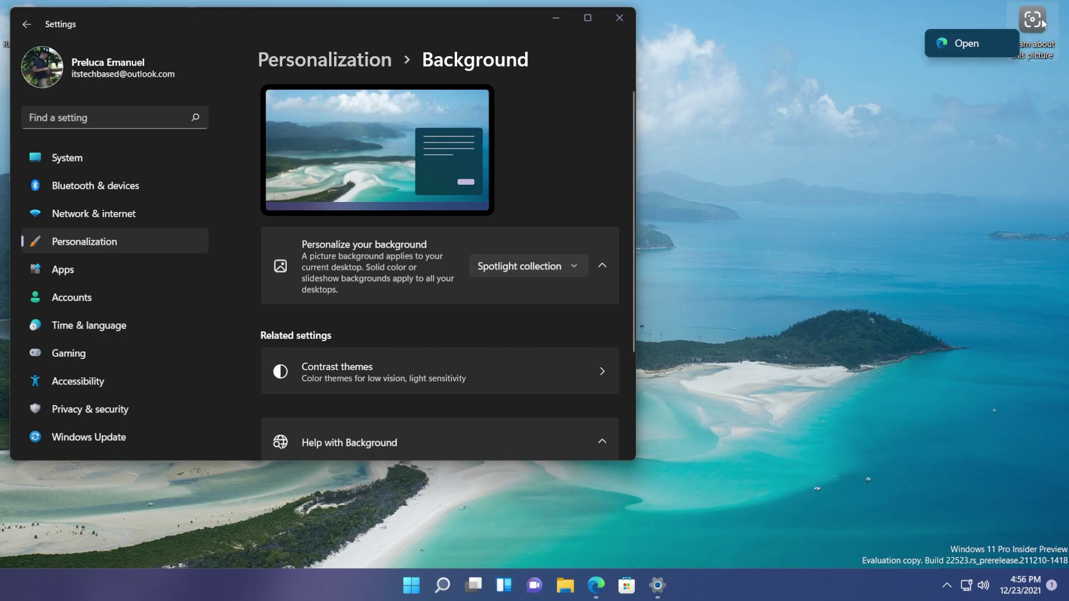
left_click(953, 47)
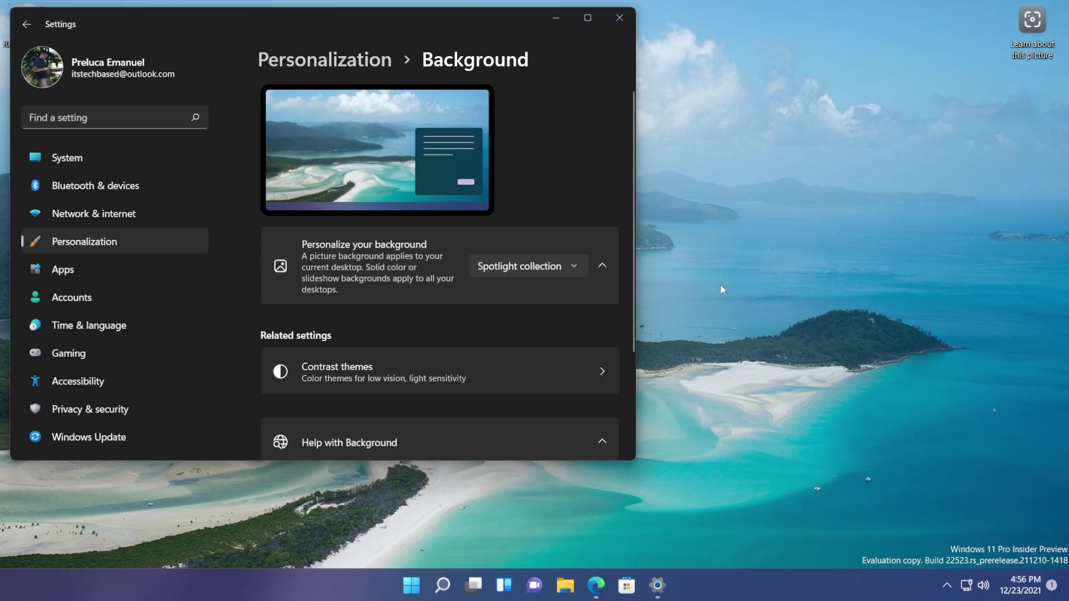
key("End")
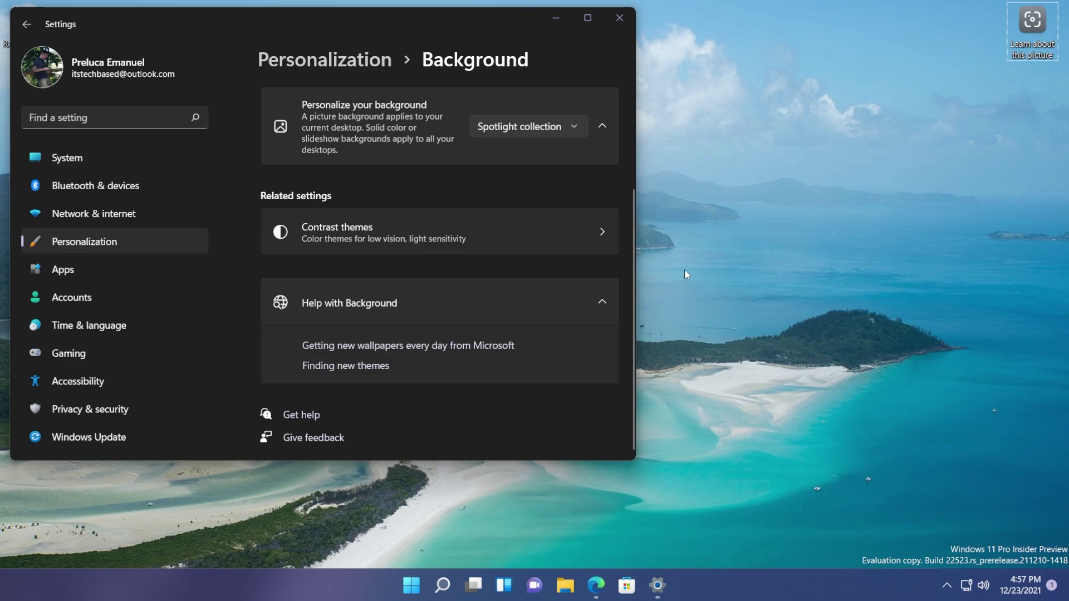
left_click_drag(379, 22, 406, 72)
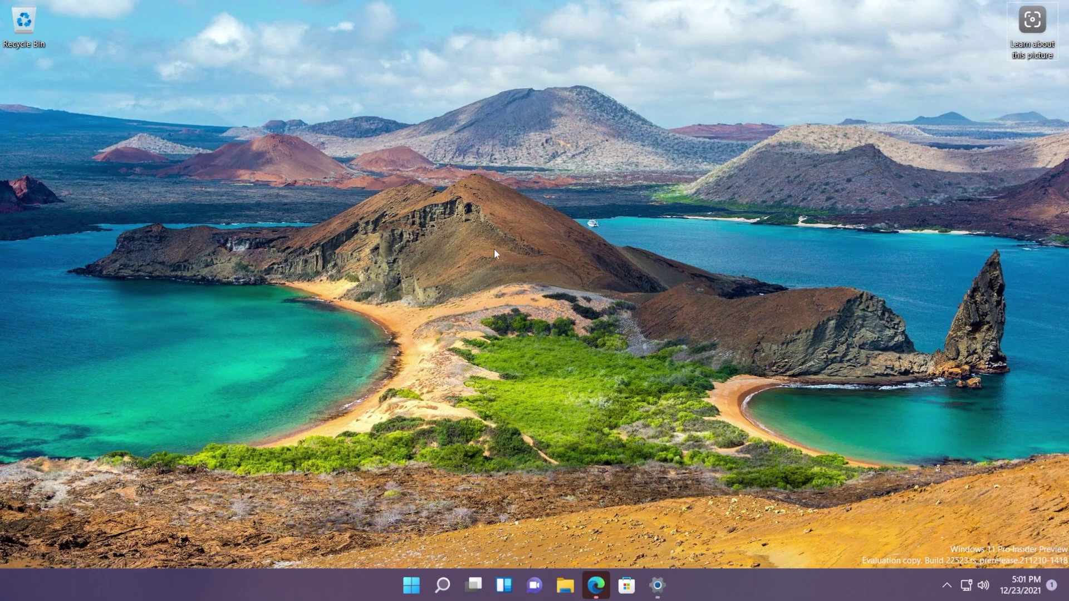
Step: Open a Bing search about the Galápagos Islands, Ecuador wallpaper from Learn about this picture
right_click(1030, 32)
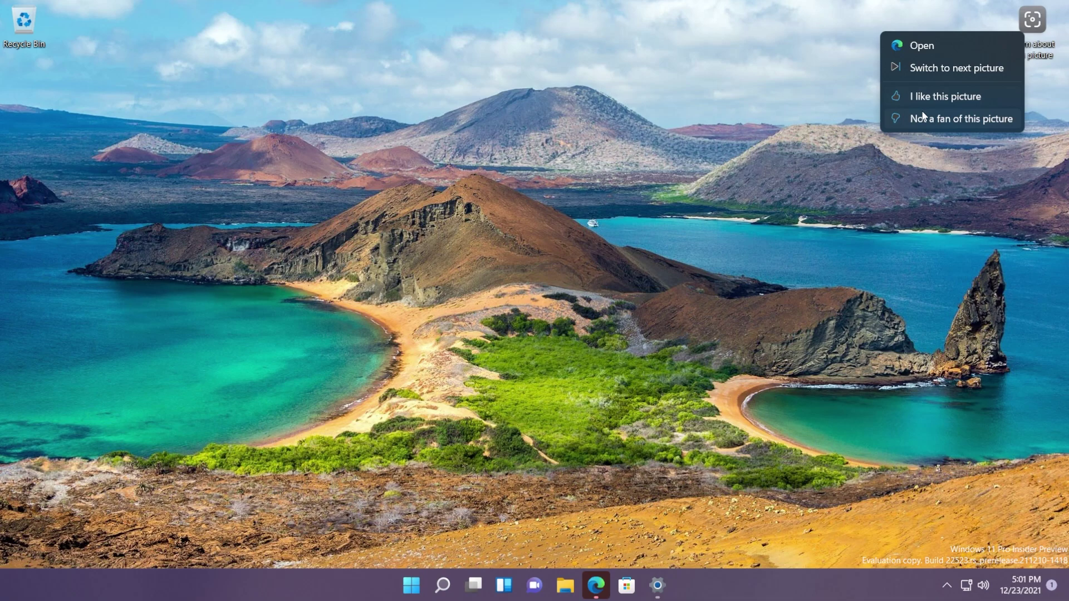
left_click(936, 49)
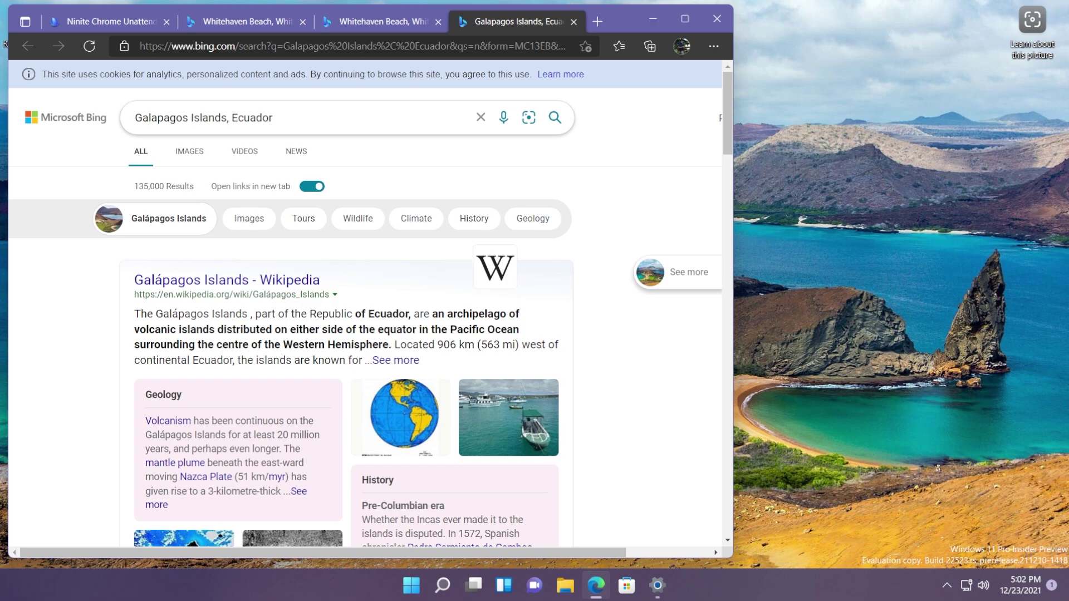
Step: Minimize Edge and advance Spotlight to the volcanic crater picture, dismissing its search window
left_click(653, 18)
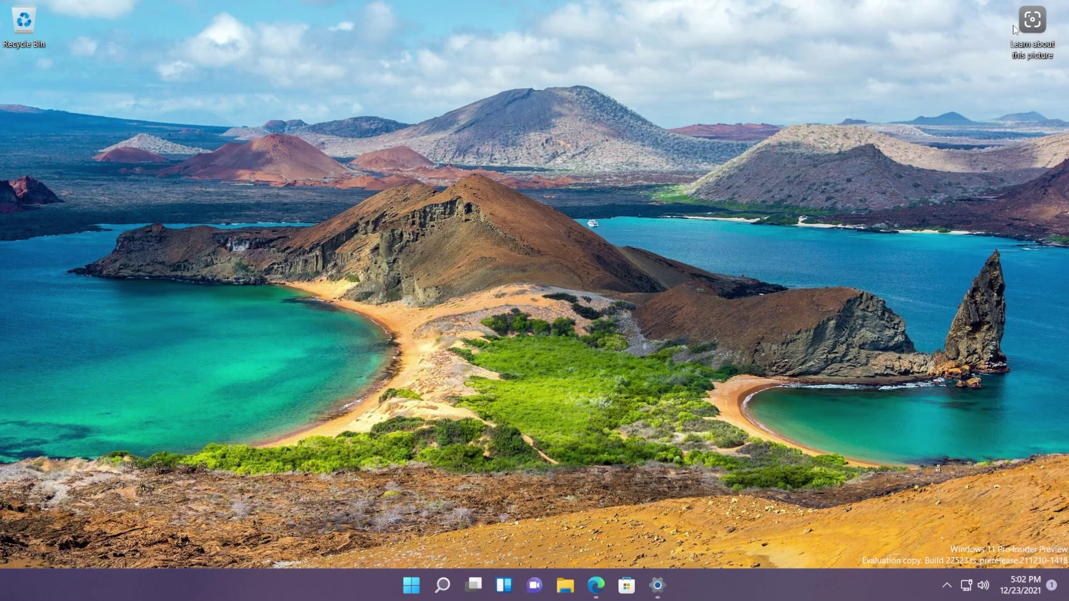
right_click(1032, 20)
left_click(937, 61)
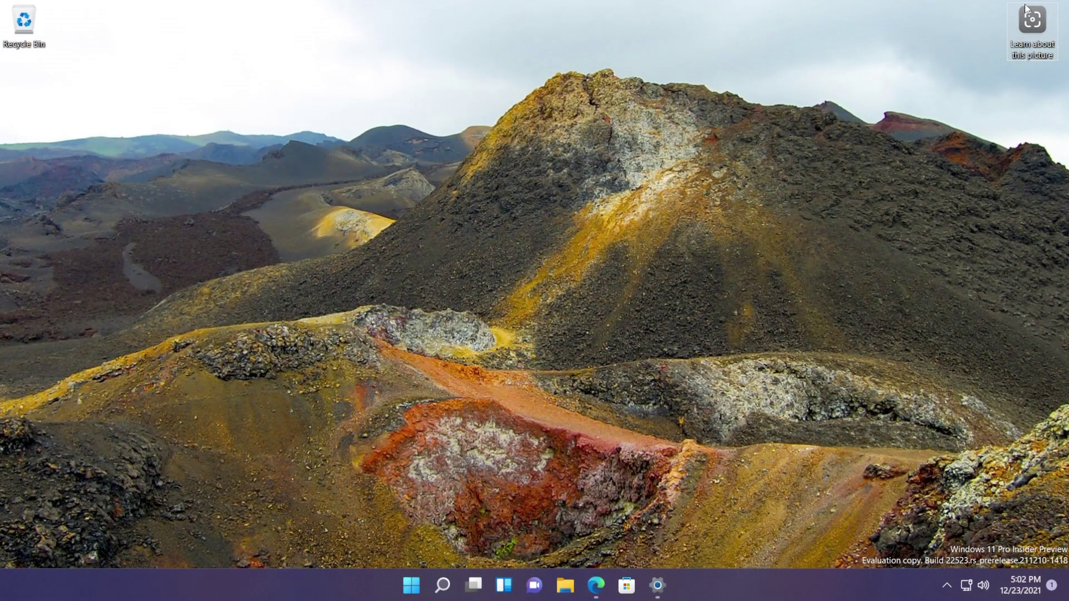
double_click(1031, 21)
left_click(652, 20)
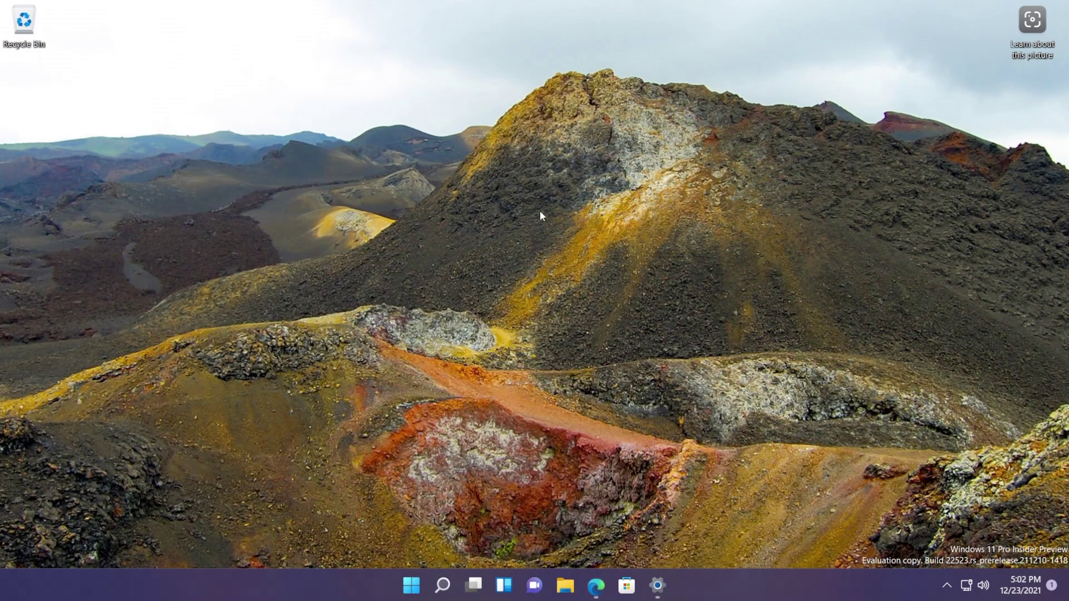